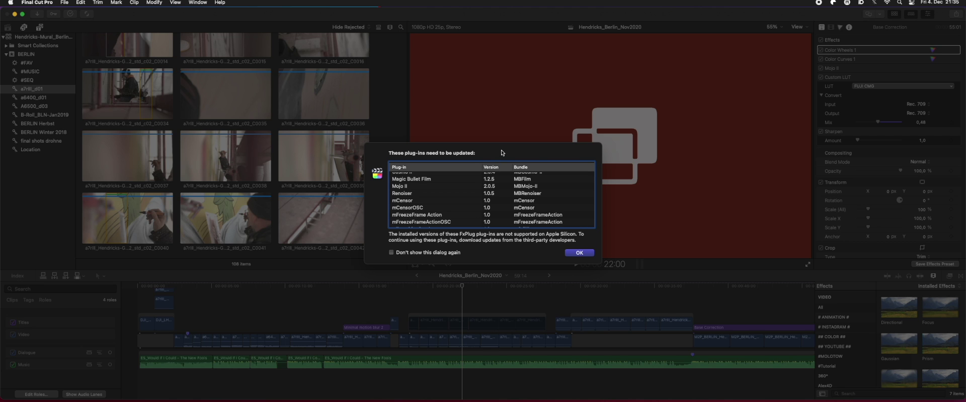
Review the list of FxPlug plug-ins needing Apple Silicon updates and dismiss the warning
{"action": "scroll", "coordinate": [407, 198], "scroll_direction": "down", "scroll_amount": 3}
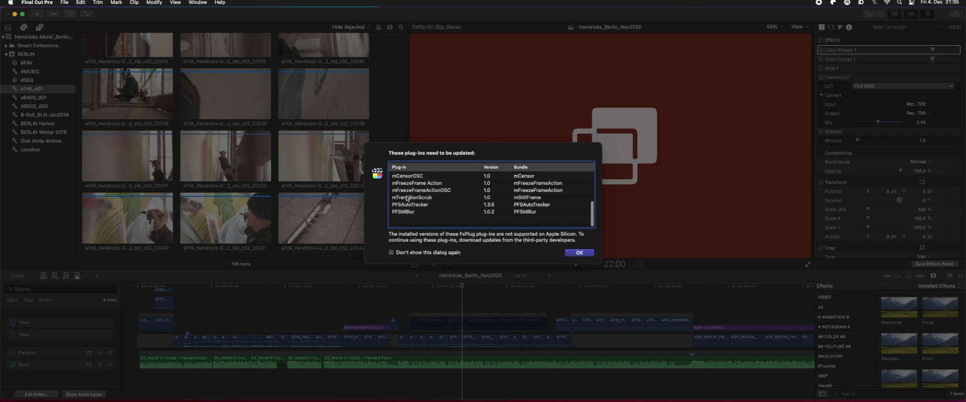
{"action": "scroll", "coordinate": [406, 198], "scroll_direction": "up", "scroll_amount": 4}
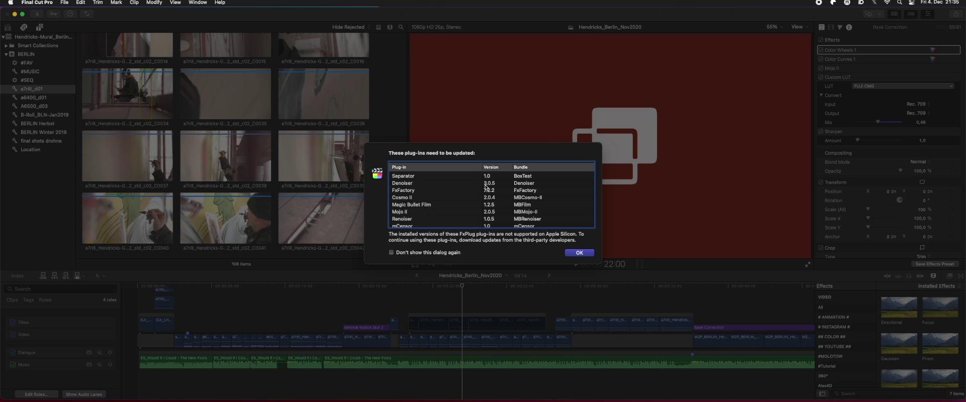
{"action": "scroll", "coordinate": [486, 188], "scroll_direction": "down", "scroll_amount": 2}
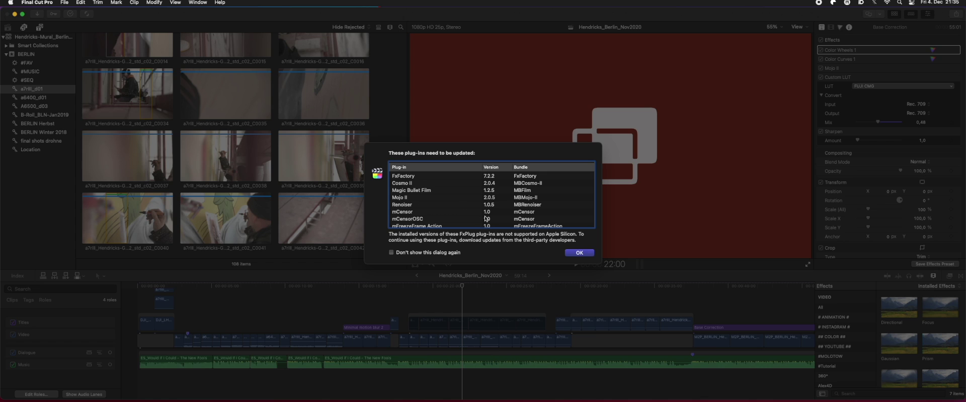
{"action": "left_click", "coordinate": [579, 254]}
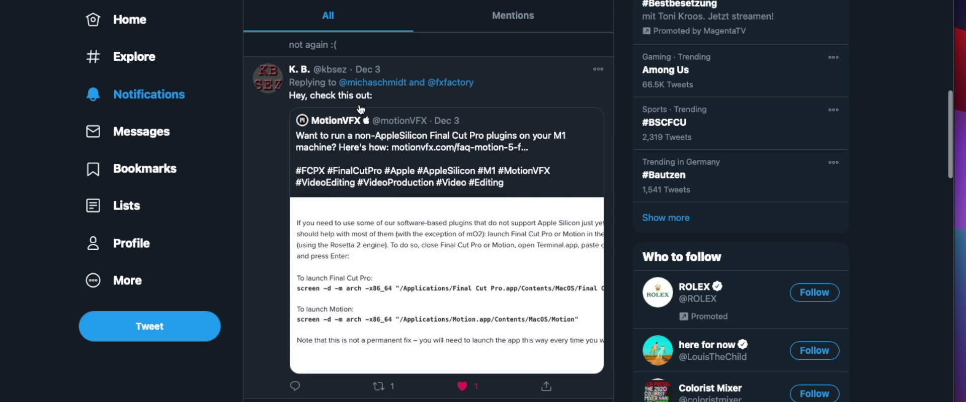
Open the quoted MotionVFX tweet about launching Final Cut Pro under Rosetta
{"action": "left_click", "coordinate": [363, 211]}
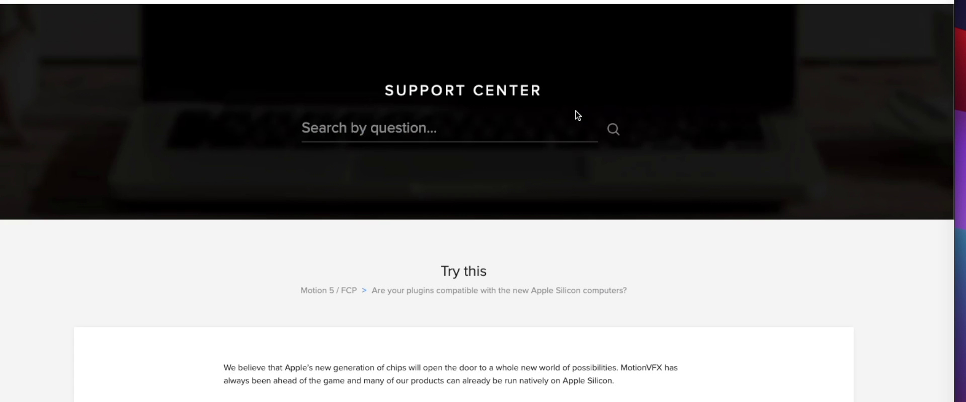
Scroll the MotionVFX FAQ down to the 'To launch Final Cut Pro' command block
{"action": "scroll", "coordinate": [576, 114], "scroll_direction": "down", "scroll_amount": 10}
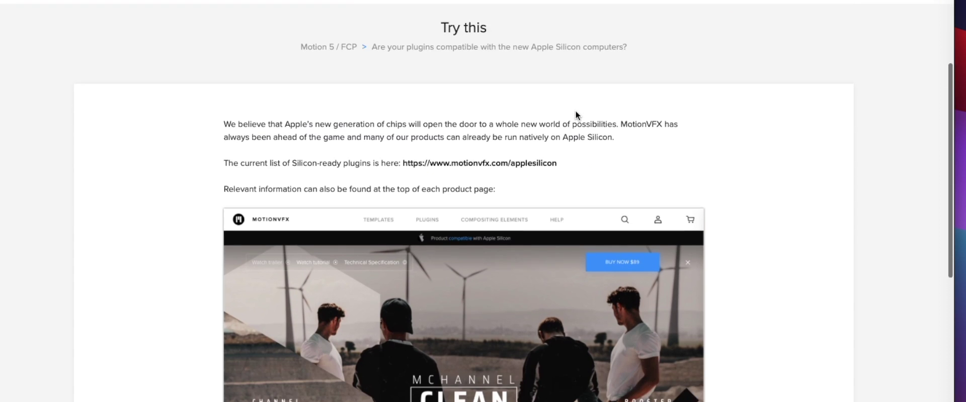
{"action": "scroll", "coordinate": [577, 116], "scroll_direction": "down", "scroll_amount": 10}
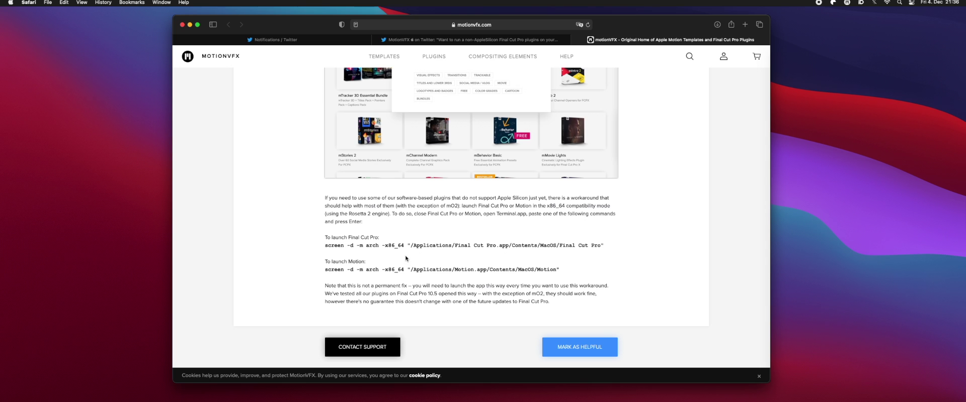
In Applications, view Logic Pro's Info window with its 'Open using Rosetta' checkbox
{"action": "mouse_move", "coordinate": [221, 393]}
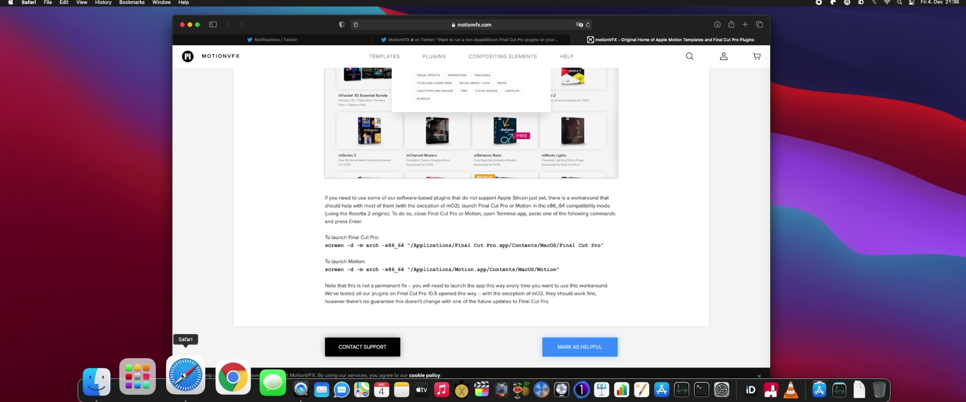
{"action": "left_click", "coordinate": [142, 383]}
{"action": "left_click", "coordinate": [404, 278]}
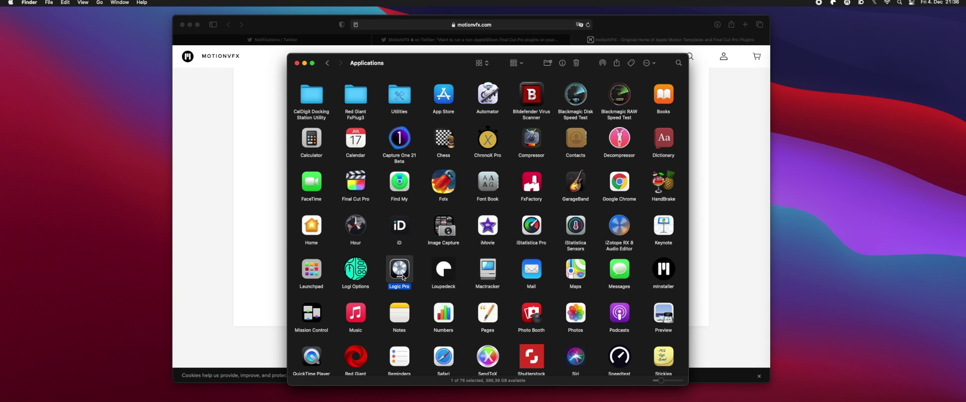
{"action": "key", "text": "super+i"}
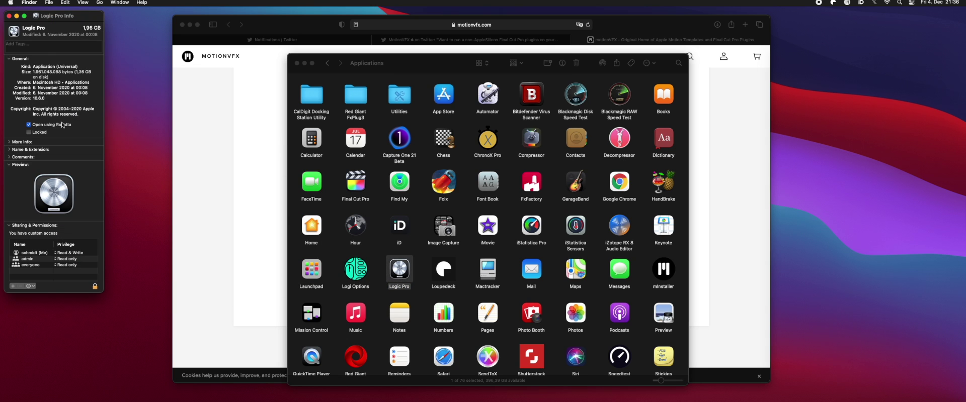
{"action": "left_click_drag", "start_coordinate": [82, 19], "coordinate": [412, 132]}
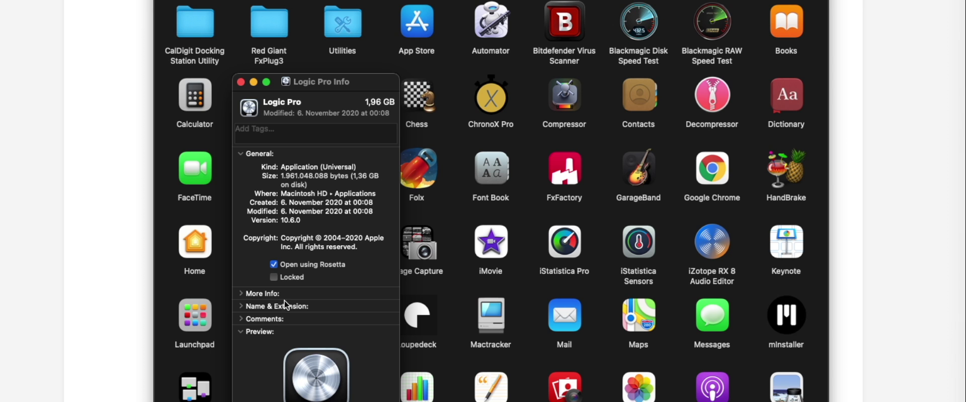
{"action": "left_click", "coordinate": [242, 83]}
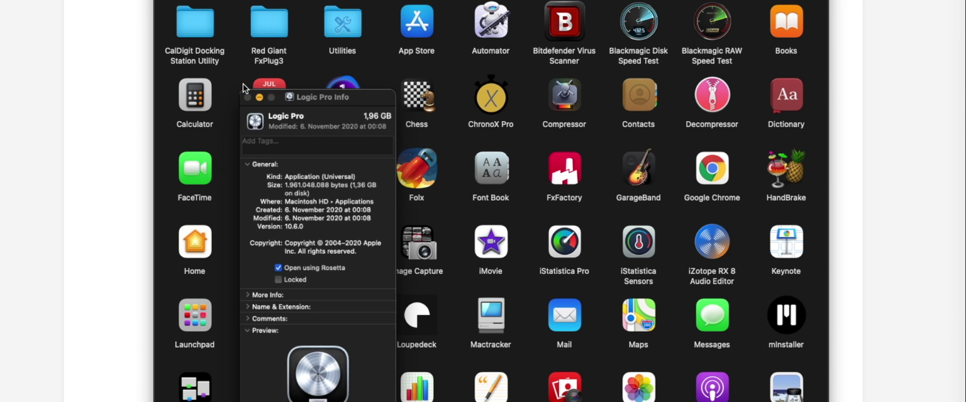
Check Final Cut Pro's Info window lacks the Rosetta option, then close Applications
{"action": "left_click", "coordinate": [271, 174]}
{"action": "key", "text": "super+i"}
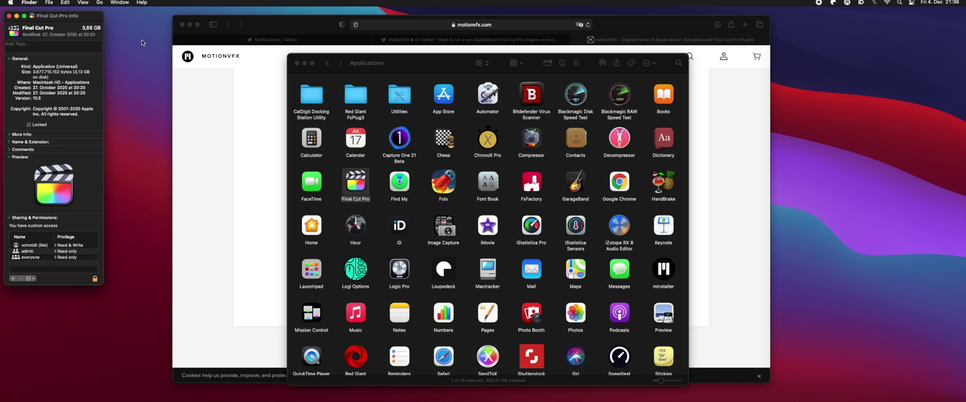
{"action": "left_click_drag", "start_coordinate": [67, 16], "coordinate": [394, 112]}
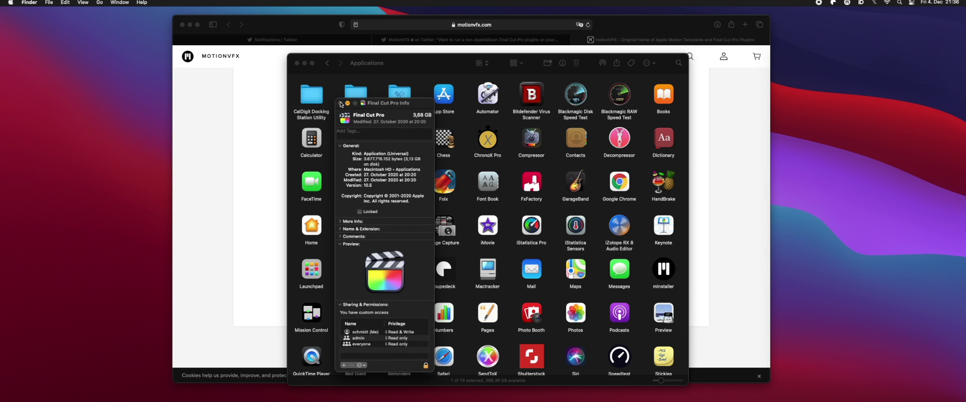
{"action": "left_click", "coordinate": [189, 2]}
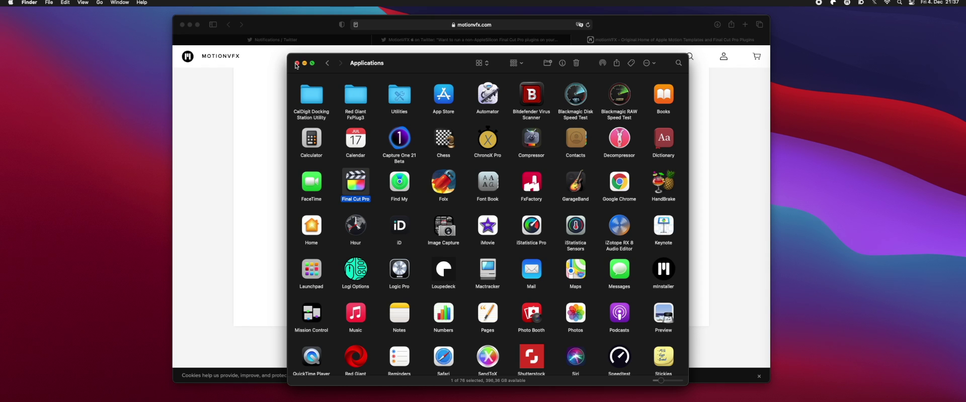
{"action": "left_click", "coordinate": [296, 64]}
Launch Terminal and select the Final Cut Pro launch command on the MotionVFX FAQ
{"action": "mouse_move", "coordinate": [594, 385]}
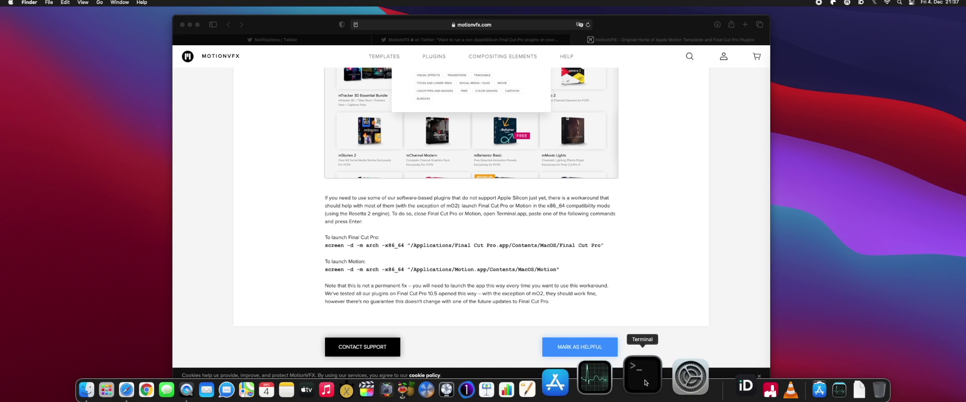
{"action": "left_click", "coordinate": [645, 383]}
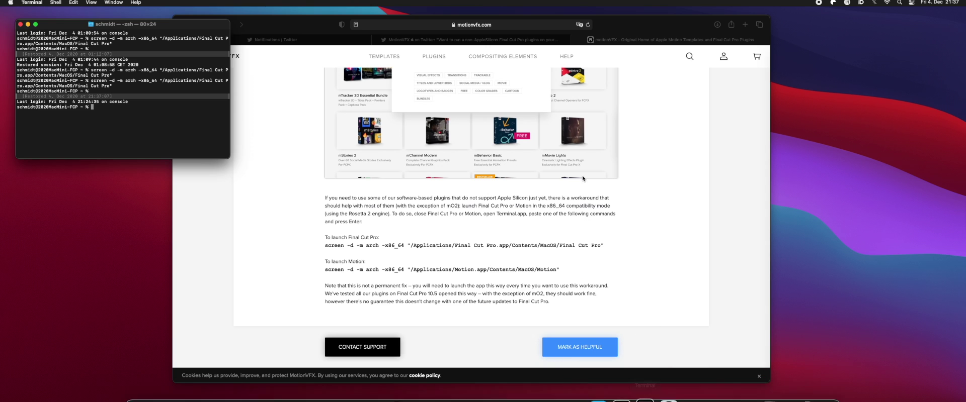
{"action": "left_click", "coordinate": [326, 247]}
{"action": "scroll", "coordinate": [565, 243], "scroll_direction": "down", "scroll_amount": 1}
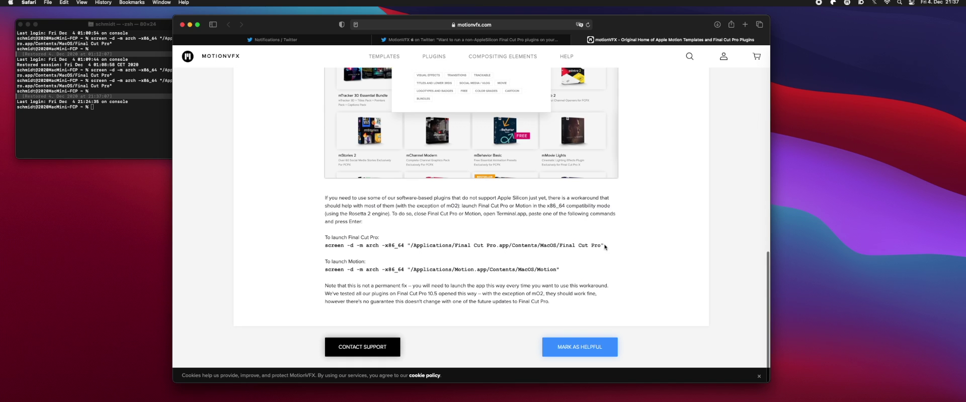
{"action": "left_click_drag", "start_coordinate": [605, 247], "coordinate": [312, 247]}
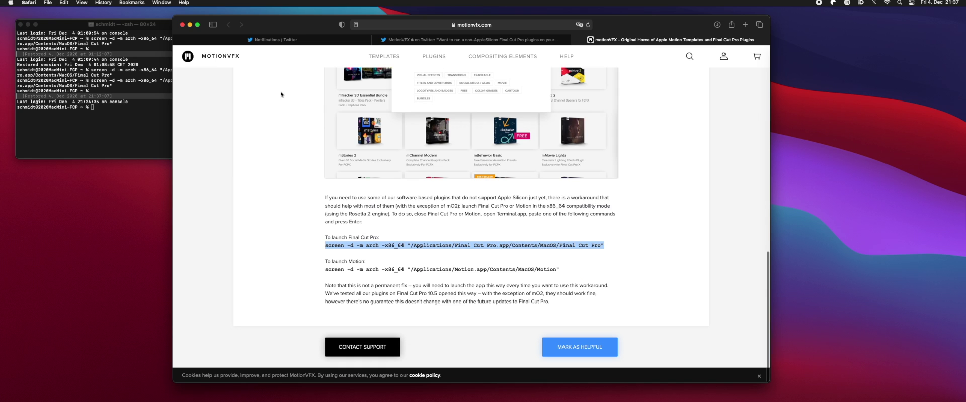
Paste the screen -d -m arch -x86_64 Final Cut Pro command into Terminal and run it
{"action": "left_click", "coordinate": [105, 30]}
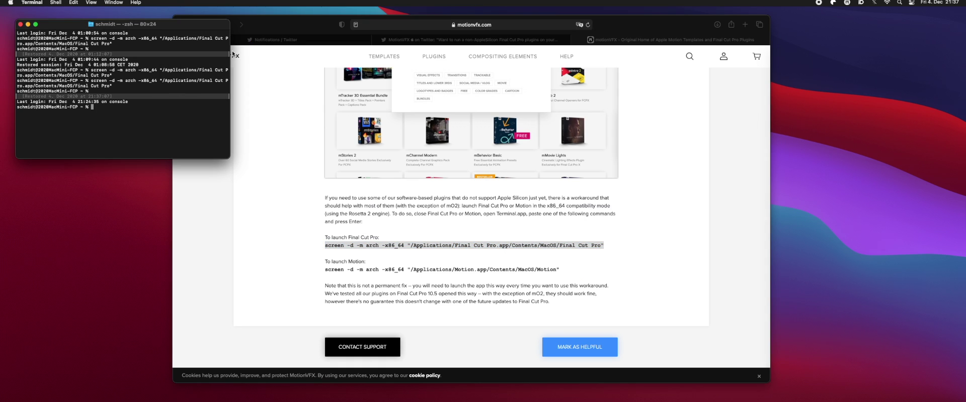
{"action": "left_click_drag", "start_coordinate": [201, 24], "coordinate": [437, 169]}
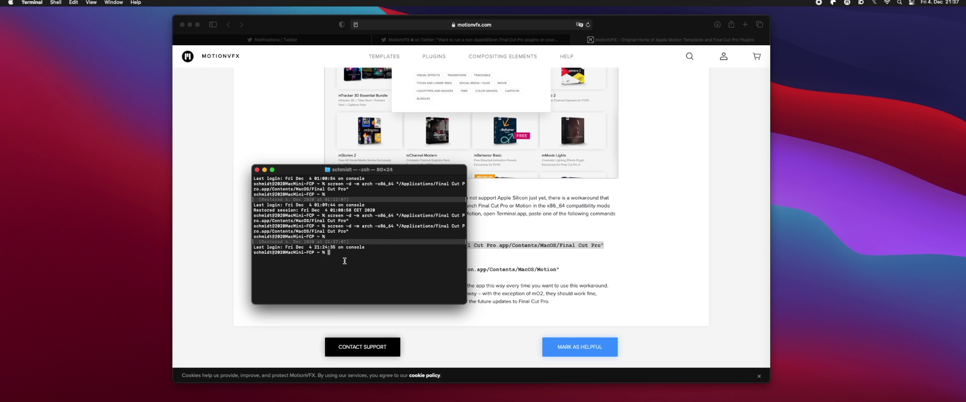
{"action": "key", "text": "super+v"}
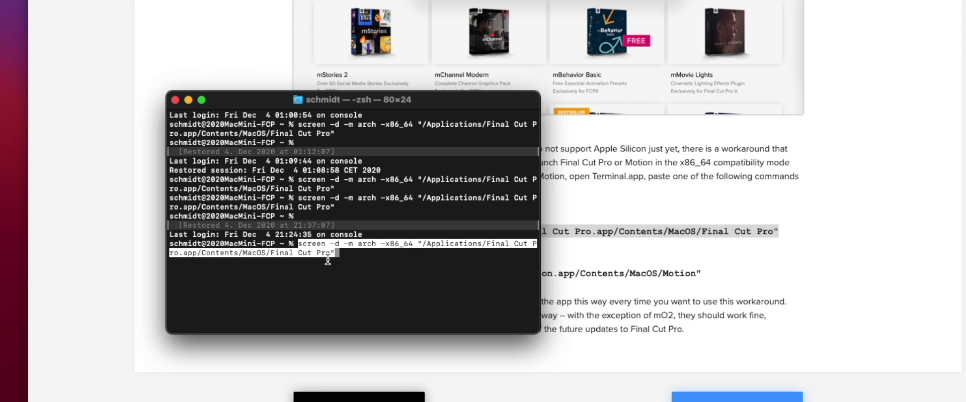
{"action": "key", "text": "Return"}
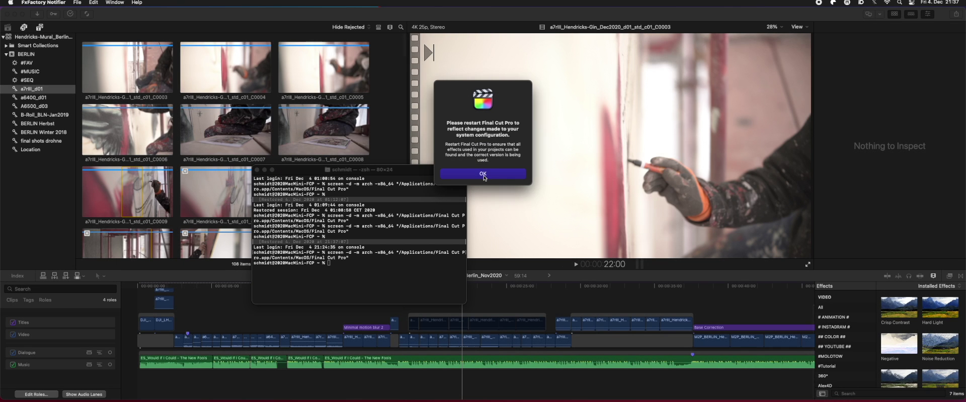
Dismiss the restart notice and move the playhead near the Berlin project's start
{"action": "left_click", "coordinate": [483, 174]}
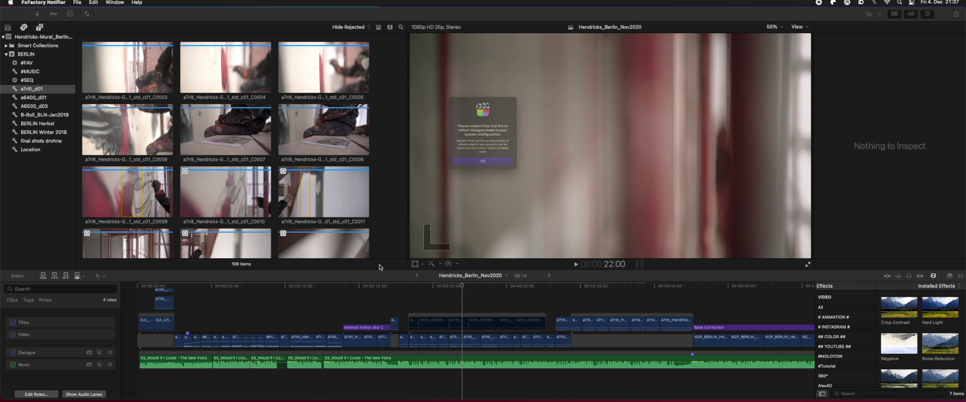
{"action": "left_click", "coordinate": [483, 173]}
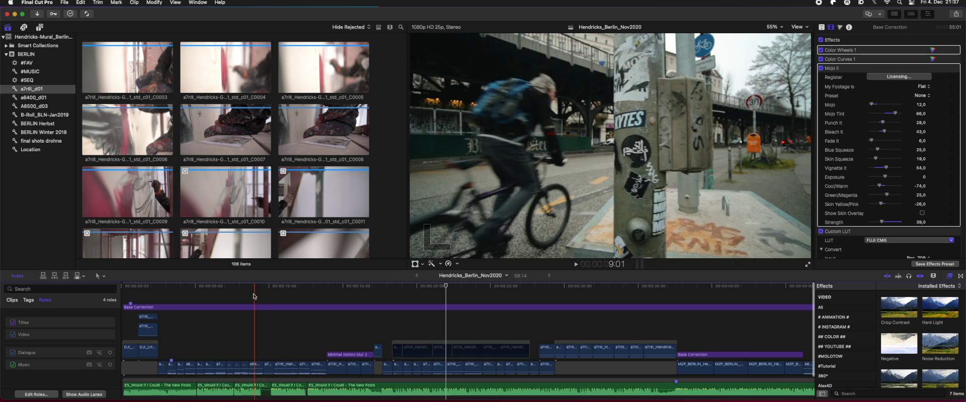
{"action": "left_click", "coordinate": [148, 298]}
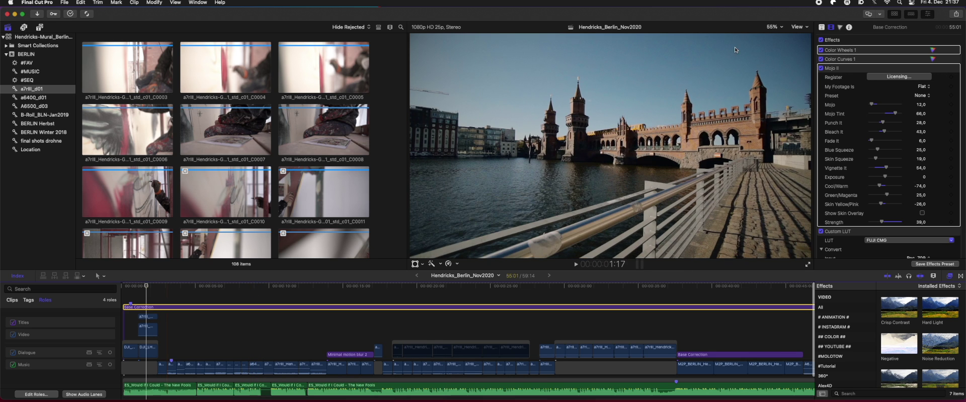
Toggle the Mojo II effect on and off in the Inspector to compare, leaving it off
{"action": "left_click", "coordinate": [830, 70]}
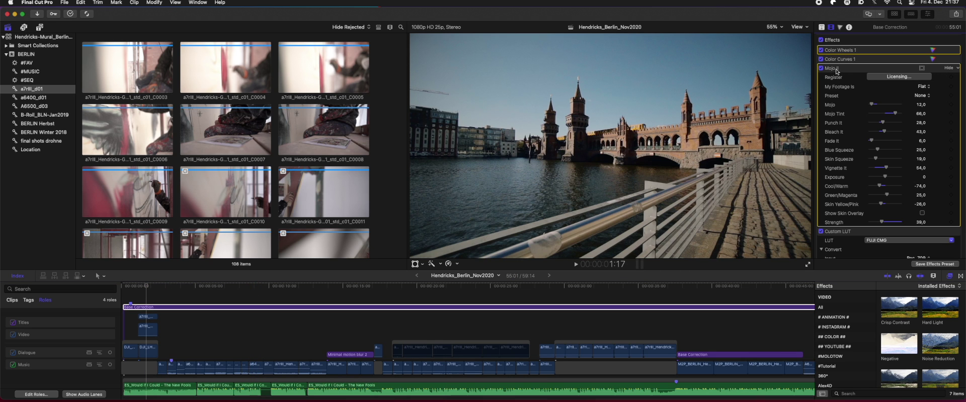
{"action": "left_click", "coordinate": [821, 69]}
{"action": "left_click", "coordinate": [821, 68]}
{"action": "left_click", "coordinate": [821, 69]}
{"action": "left_click", "coordinate": [821, 68]}
{"action": "left_click", "coordinate": [821, 69]}
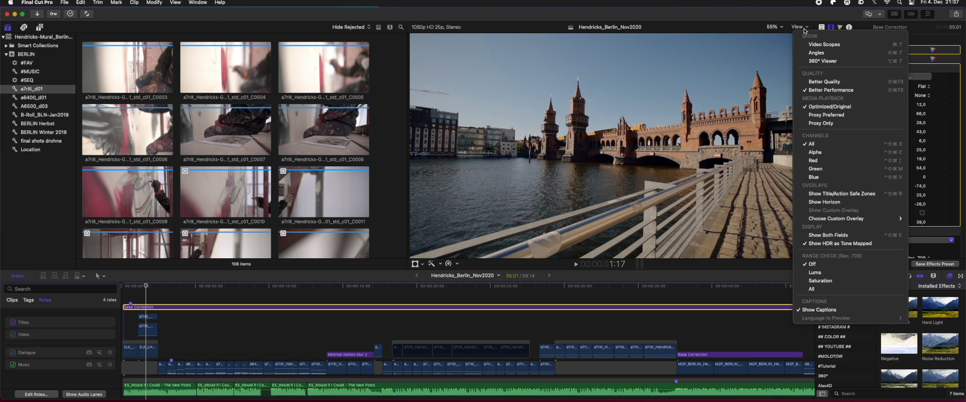
Play the project, then stop with the playhead back near the start
{"action": "left_click", "coordinate": [804, 27]}
{"action": "left_click", "coordinate": [787, 29]}
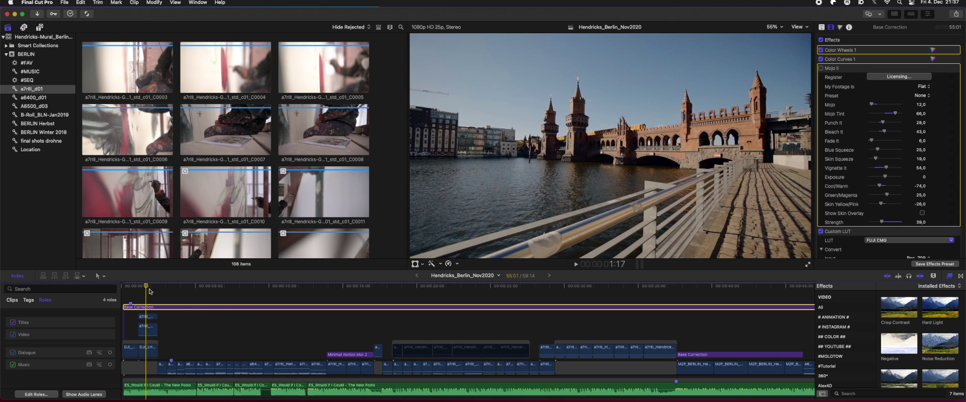
{"action": "key", "text": "space"}
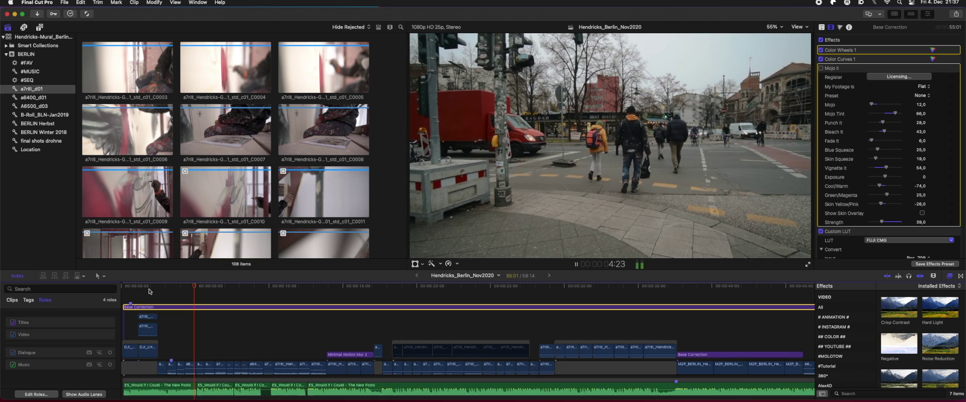
{"action": "left_click", "coordinate": [128, 291]}
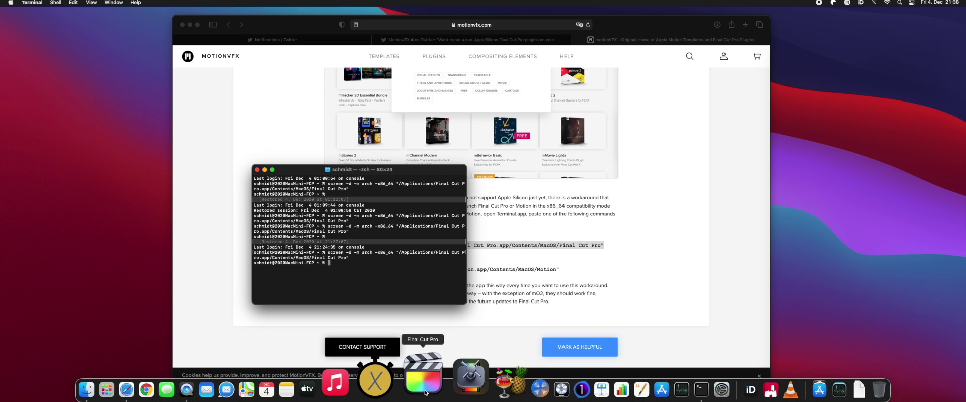
Relaunch Final Cut Pro natively from the Dock, acknowledge the unsupported plug-ins warning, and quit
{"action": "left_click", "coordinate": [425, 394]}
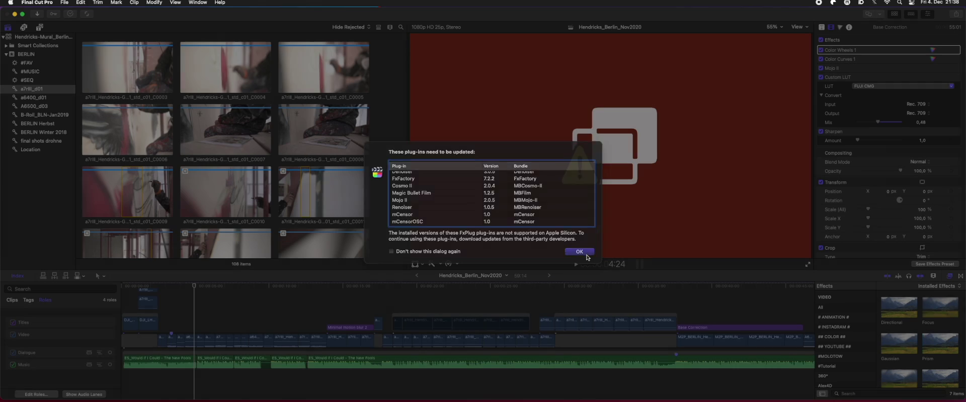
{"action": "left_click", "coordinate": [579, 252]}
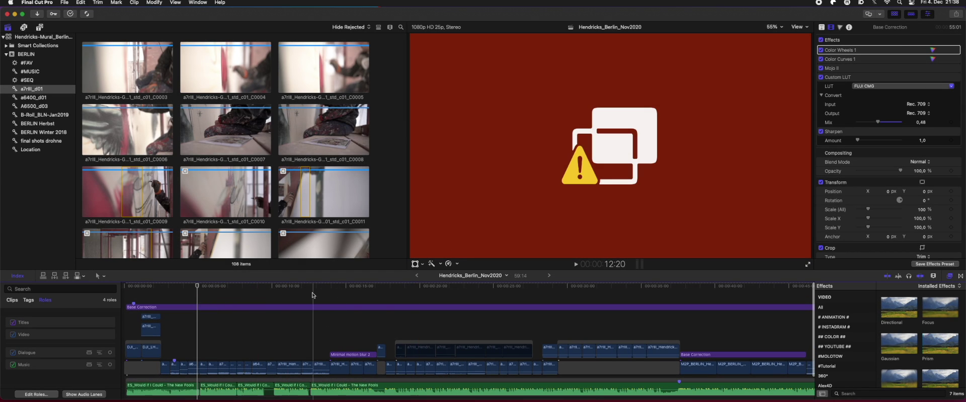
{"action": "key", "text": "super+q"}
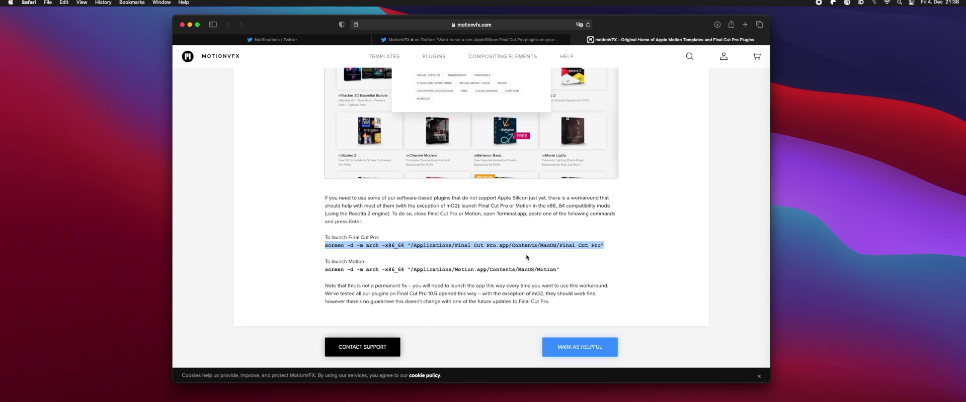
Copy the Final Cut Pro arch -x86_64 launch command from the FAQ again and run it in Terminal
{"action": "left_click", "coordinate": [527, 257]}
{"action": "double_click", "coordinate": [525, 246]}
{"action": "left_click", "coordinate": [373, 232]}
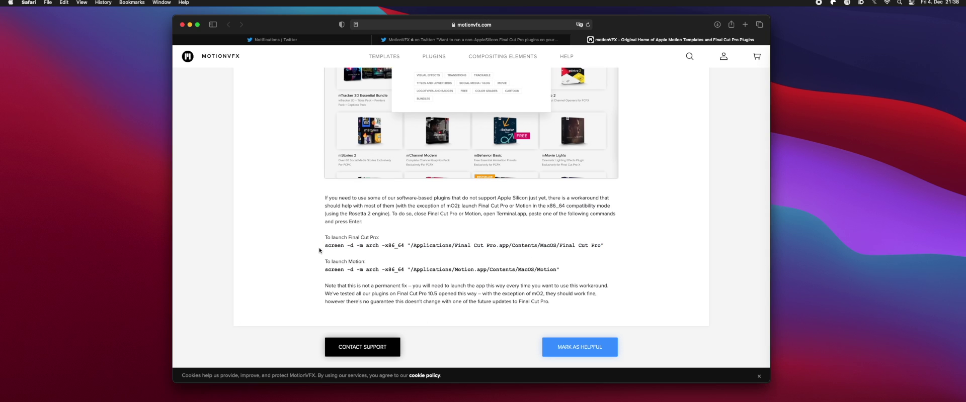
{"action": "left_click_drag", "start_coordinate": [324, 246], "coordinate": [603, 245]}
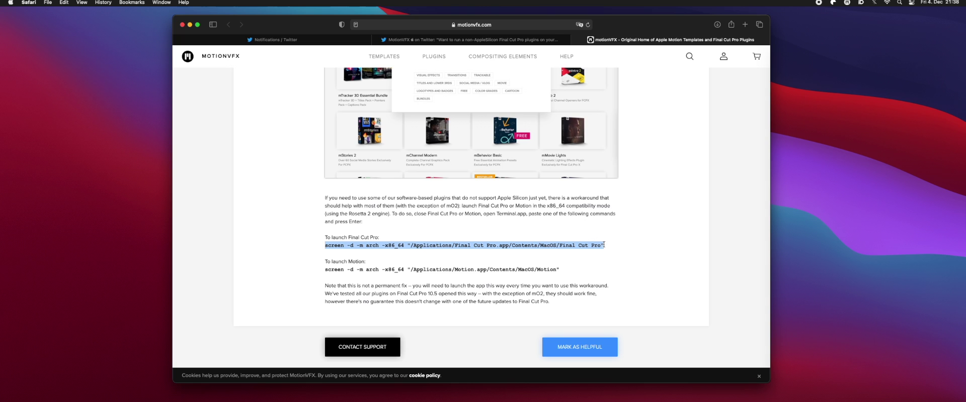
{"action": "key", "text": "super+Tab"}
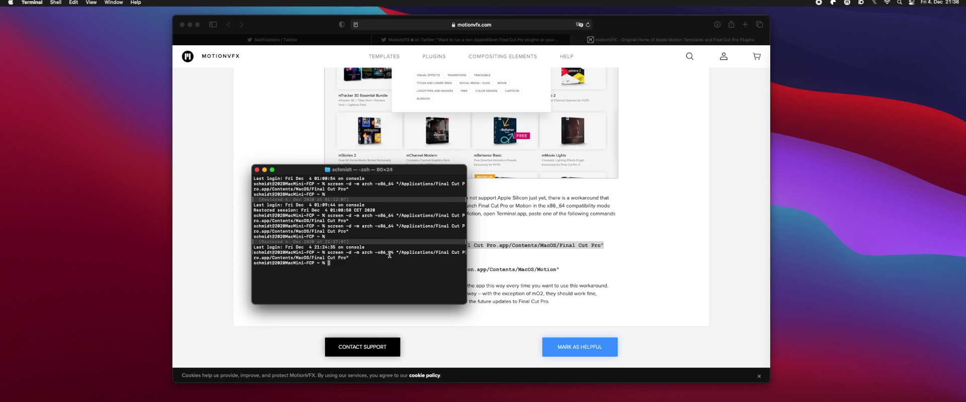
{"action": "key", "text": "super+v"}
{"action": "key", "text": "Return"}
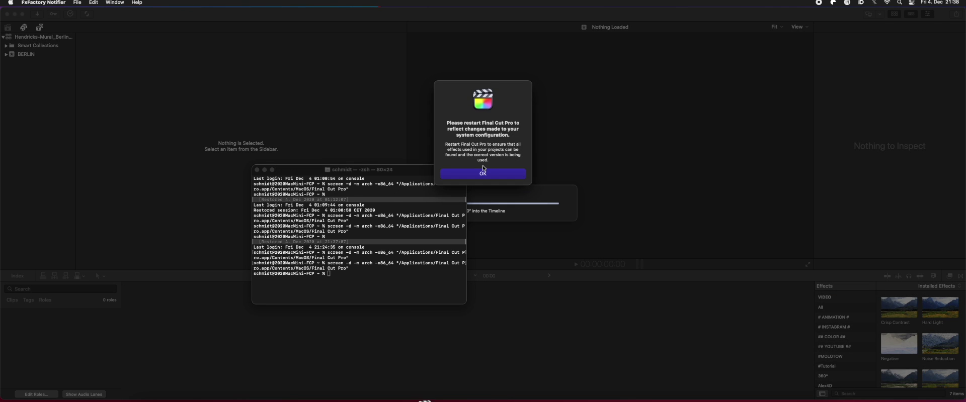
Dismiss the restart notice and play Hendricks_Berlin_Nov2020 from an earlier point to check Mojo II
{"action": "left_click", "coordinate": [483, 173]}
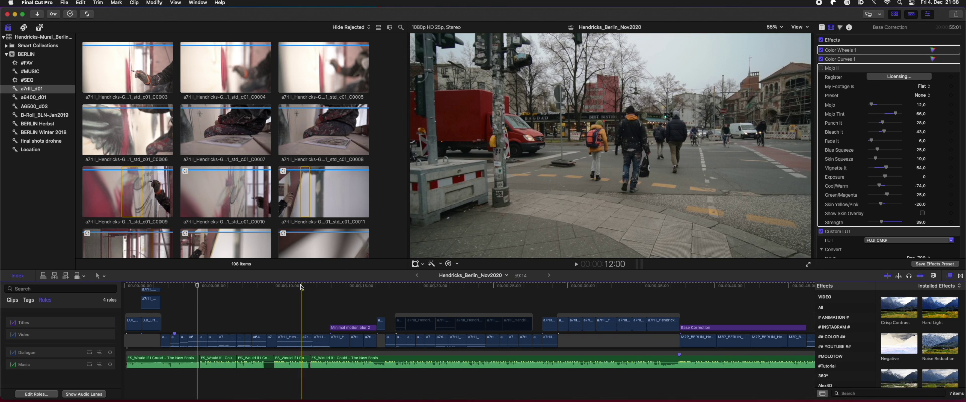
{"action": "left_click", "coordinate": [206, 298]}
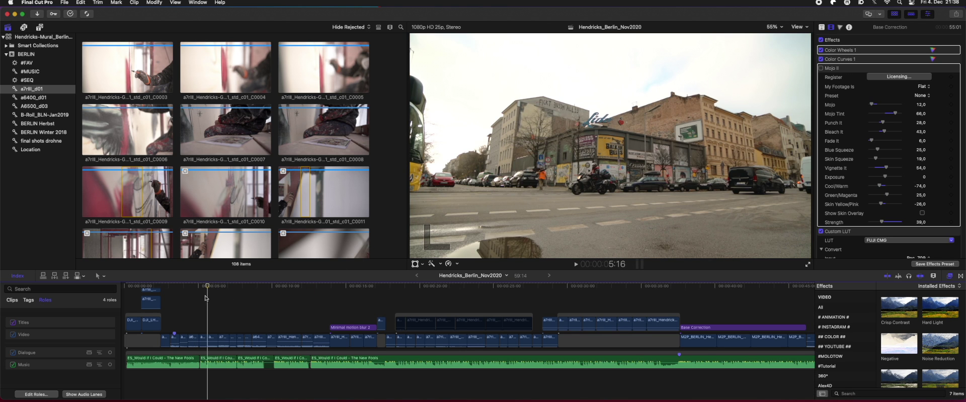
{"action": "key", "text": "space"}
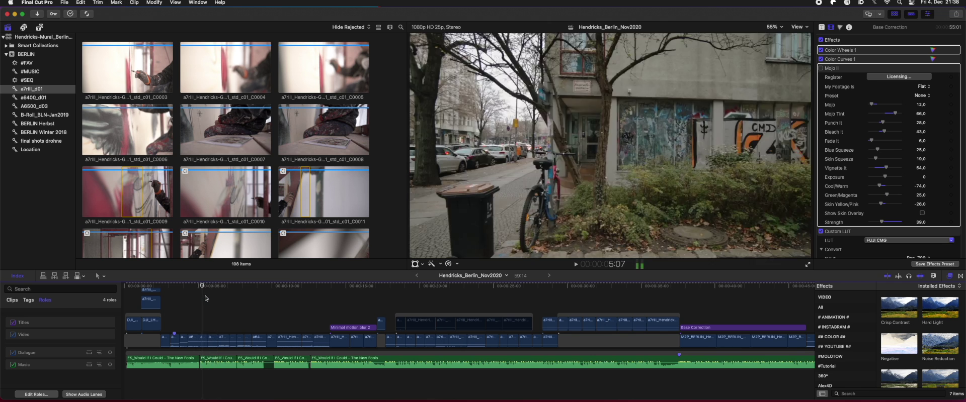